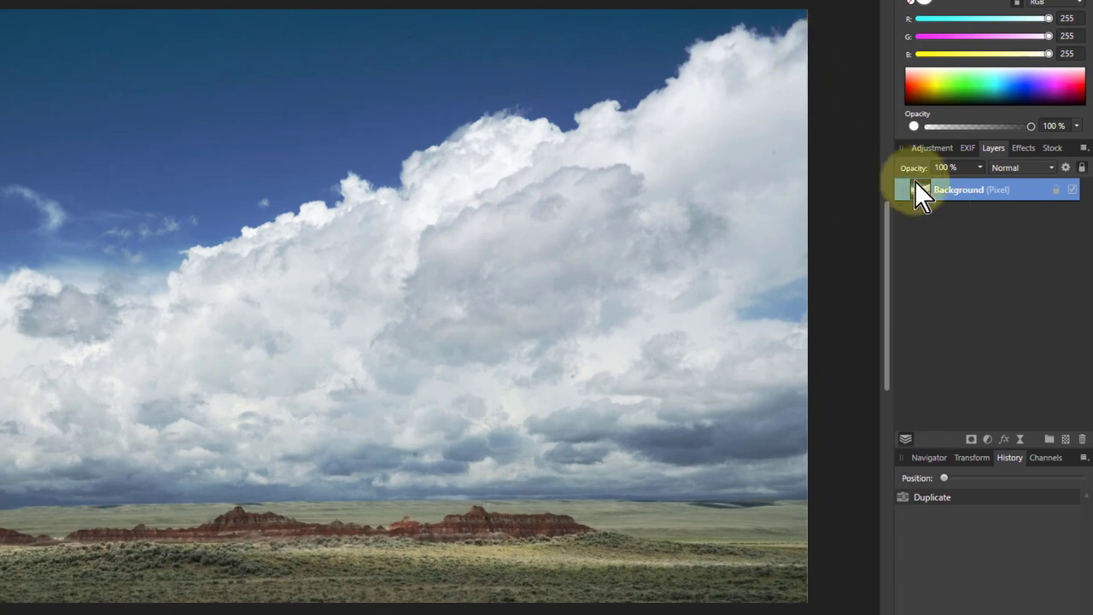
Duplicate the Background layer, apply Filters > Colours > Solarise to the copy, then hide it
{"action": "key", "text": "ctrl+j"}
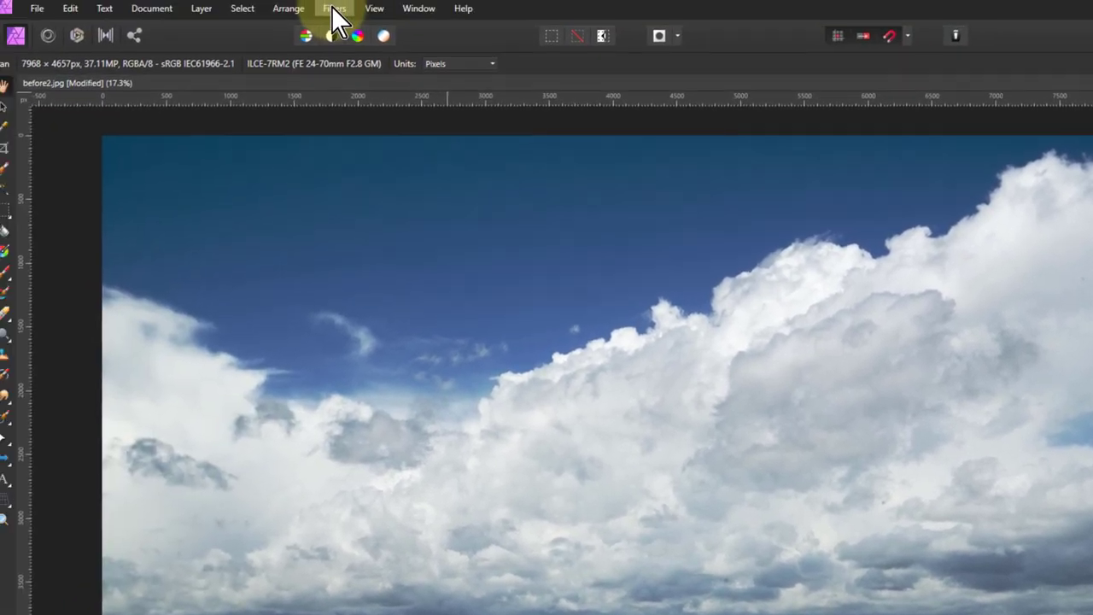
{"action": "left_click", "coordinate": [342, 12]}
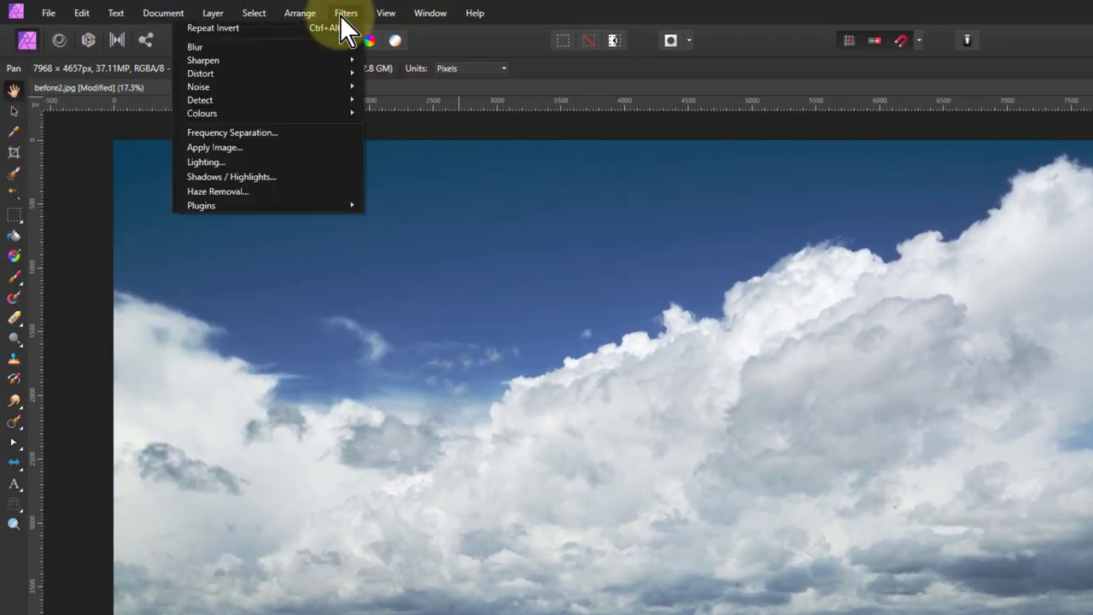
{"action": "mouse_move", "coordinate": [196, 114]}
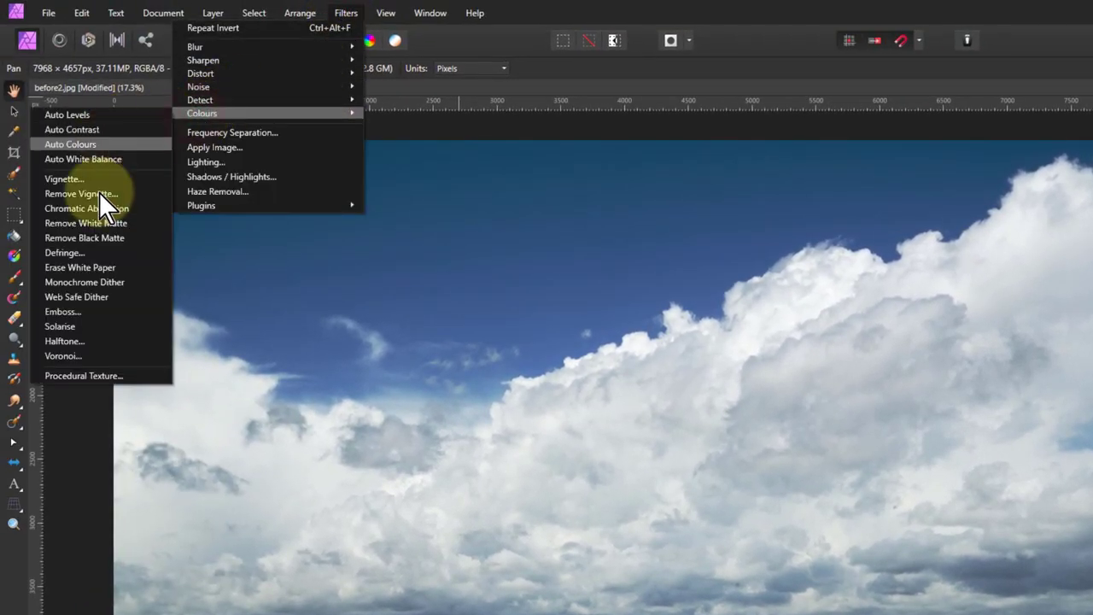
{"action": "left_click", "coordinate": [98, 326]}
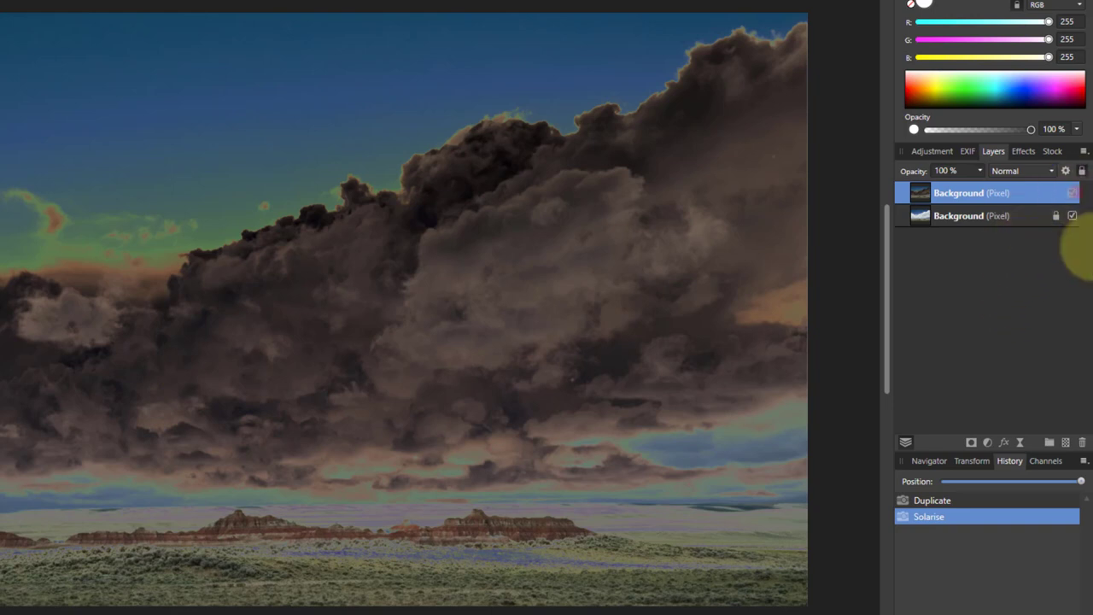
{"action": "left_click", "coordinate": [1073, 193]}
Add a Curves adjustment to the lower Background layer, dragging the white end to black and arching the middle
{"action": "left_click", "coordinate": [926, 219]}
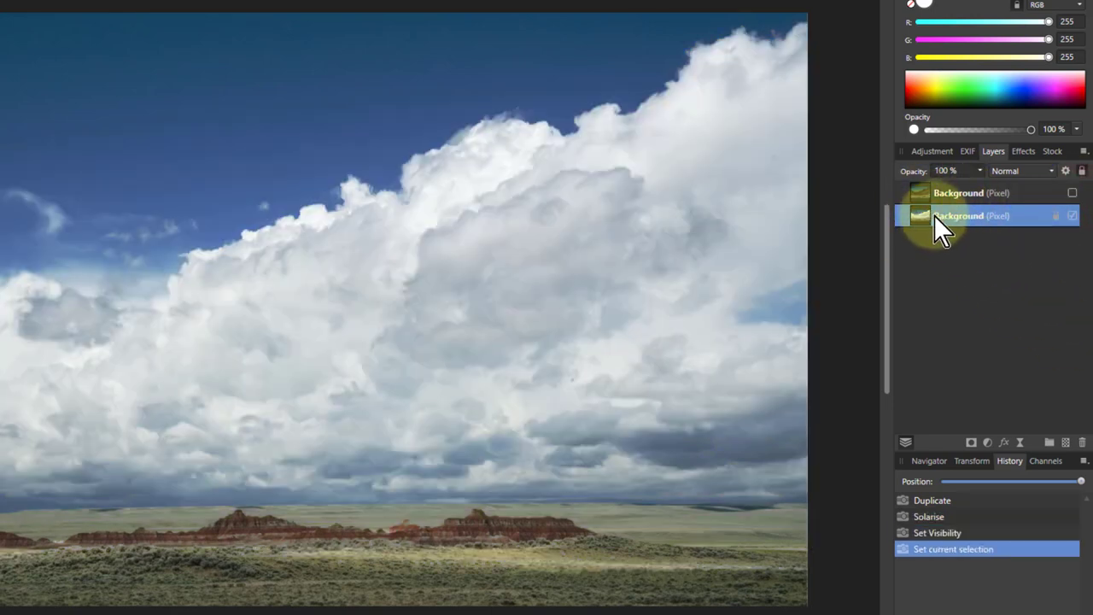
{"action": "left_click", "coordinate": [989, 443]}
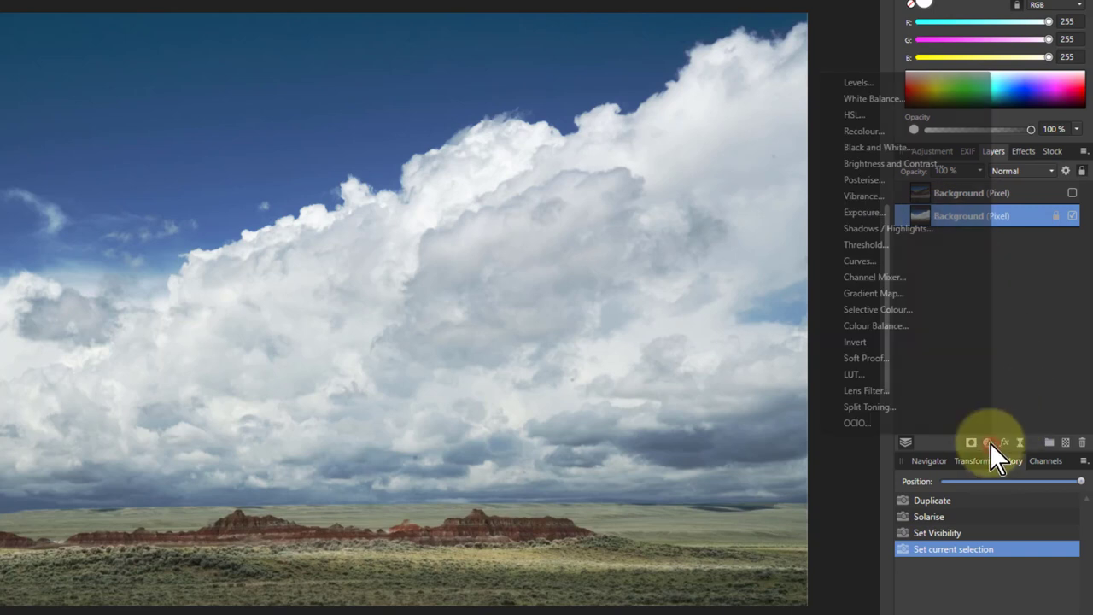
{"action": "left_click", "coordinate": [861, 260]}
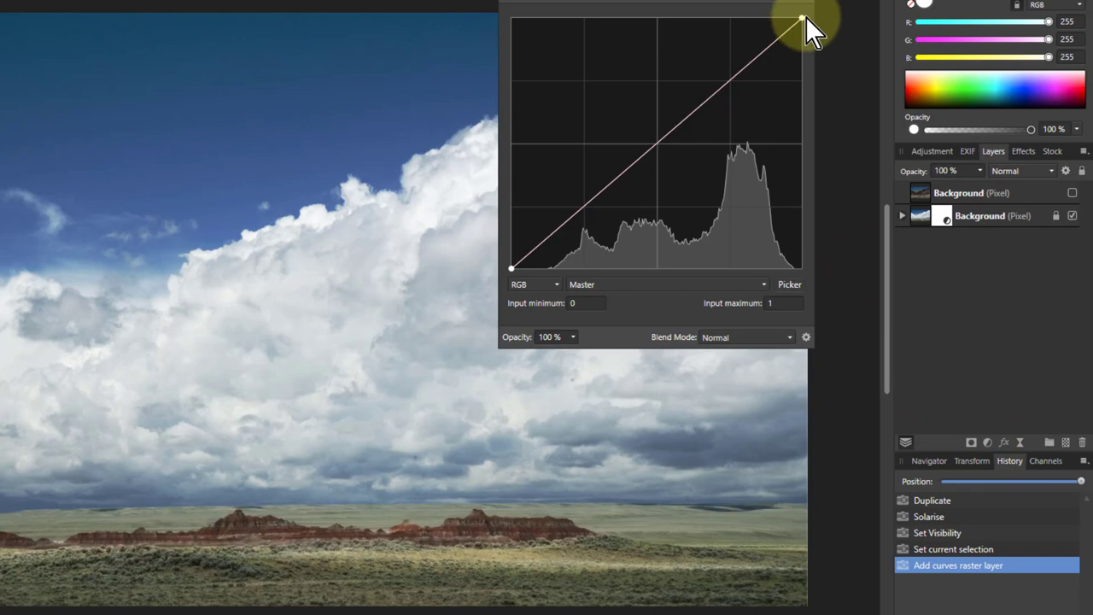
{"action": "left_click_drag", "start_coordinate": [805, 17], "coordinate": [831, 287]}
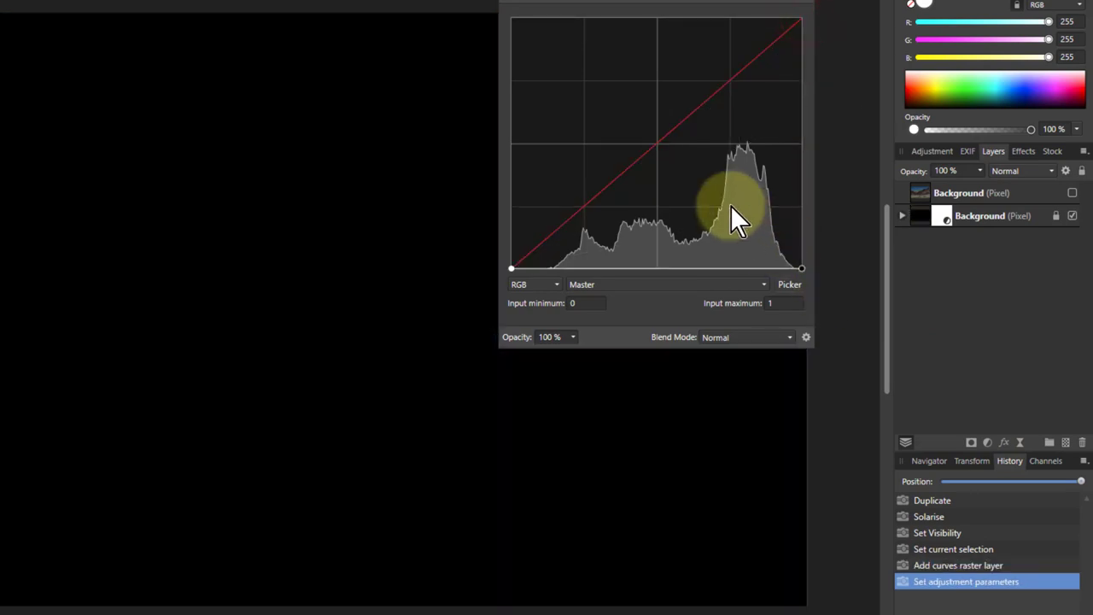
{"action": "left_click_drag", "start_coordinate": [658, 267], "coordinate": [730, 19]}
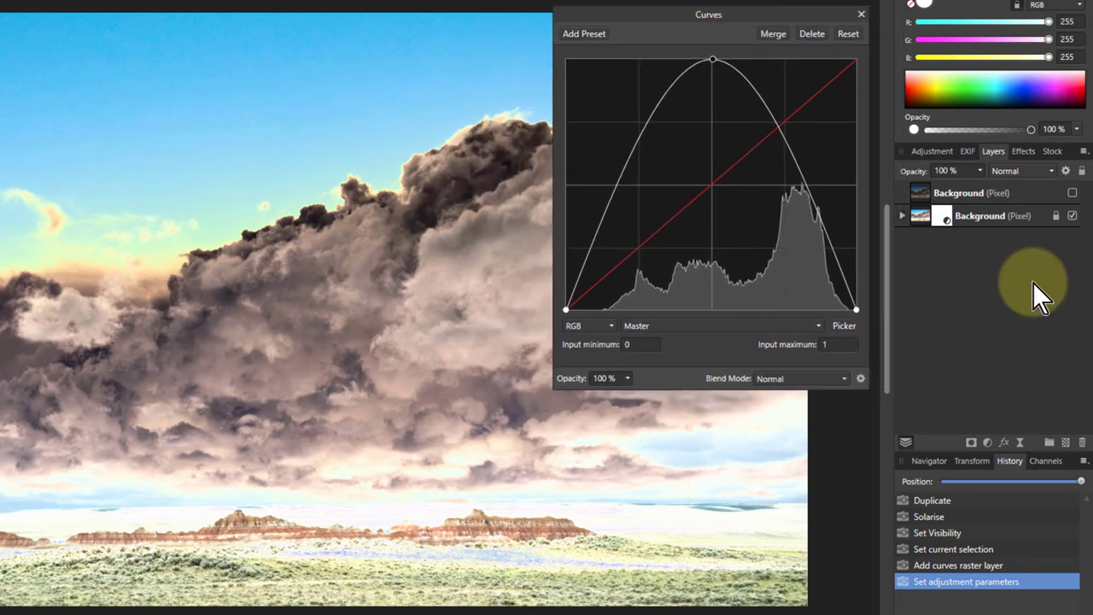
Compare against the solarised layer and lower the arch's peak onto the diagonal
{"action": "left_click", "coordinate": [1073, 194]}
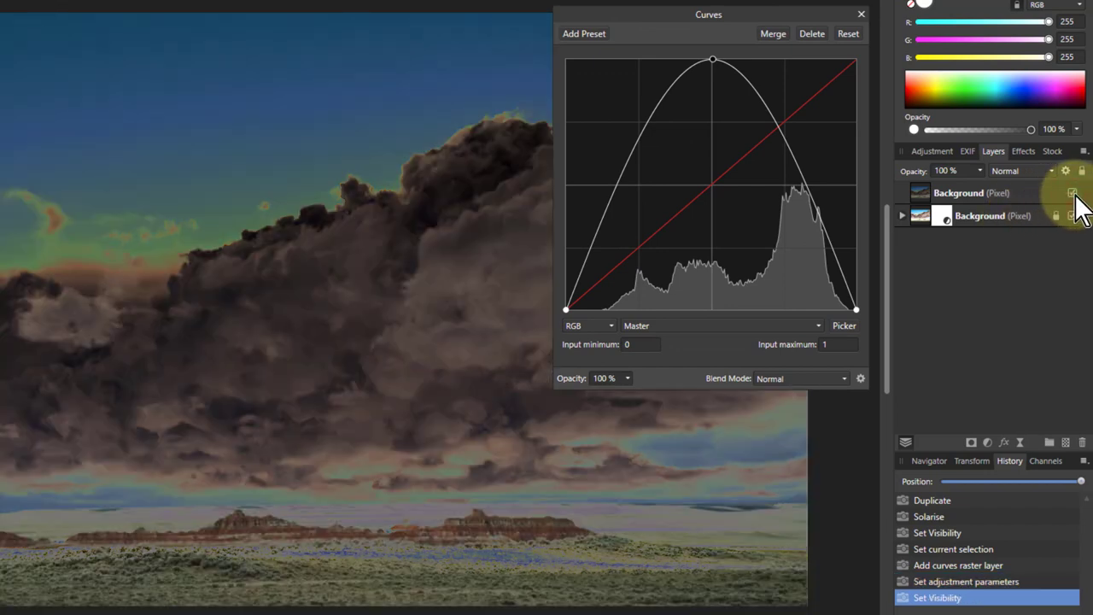
{"action": "left_click", "coordinate": [1073, 194]}
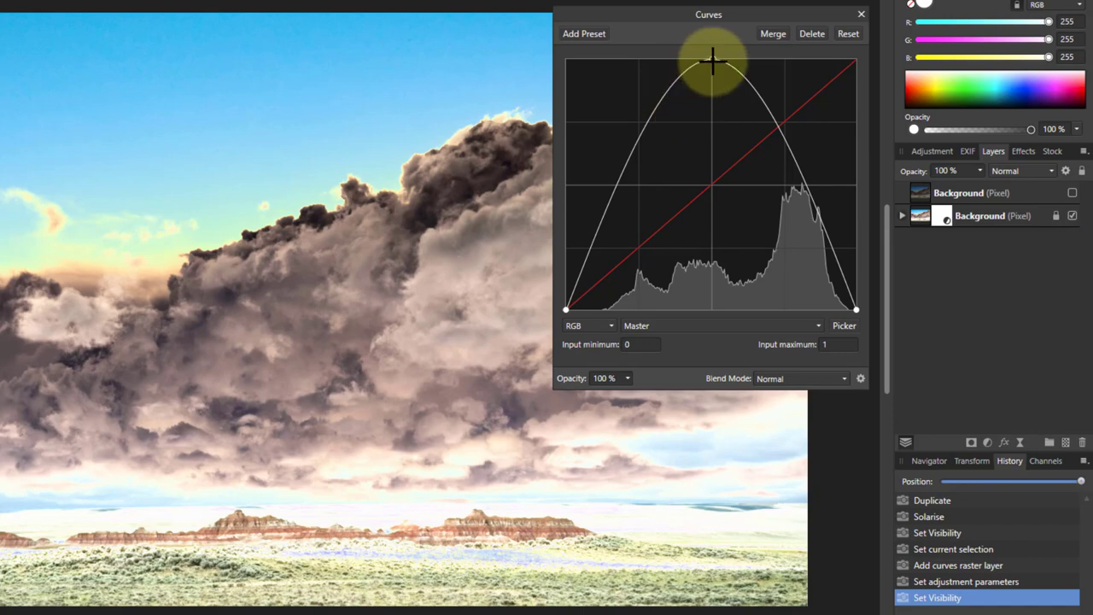
{"action": "left_click_drag", "start_coordinate": [712, 62], "coordinate": [712, 186]}
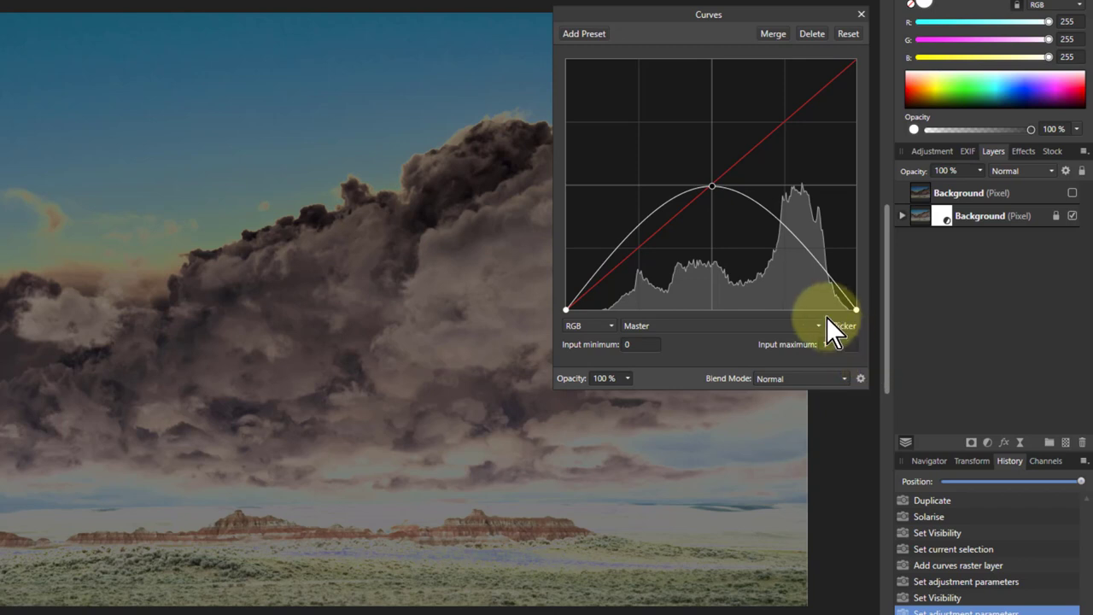
Keep the curve's left slope on the diagonal and pull the right slope further down, checking against Solarise
{"action": "left_click", "coordinate": [1073, 193]}
{"action": "left_click", "coordinate": [1073, 193]}
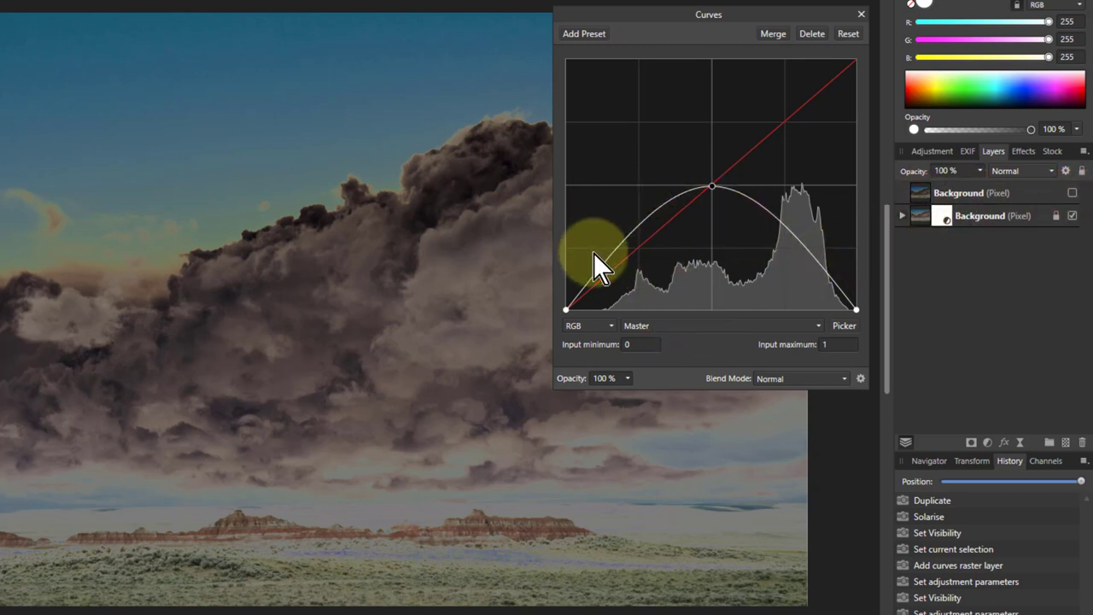
{"action": "left_click_drag", "start_coordinate": [639, 225], "coordinate": [640, 248]}
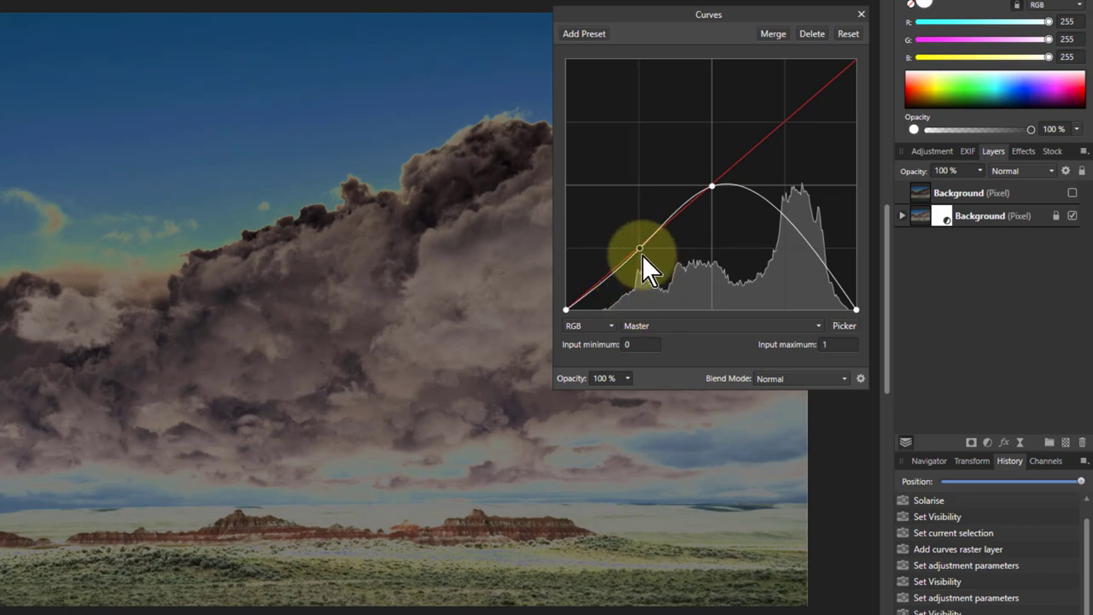
{"action": "left_click_drag", "start_coordinate": [800, 232], "coordinate": [782, 250]}
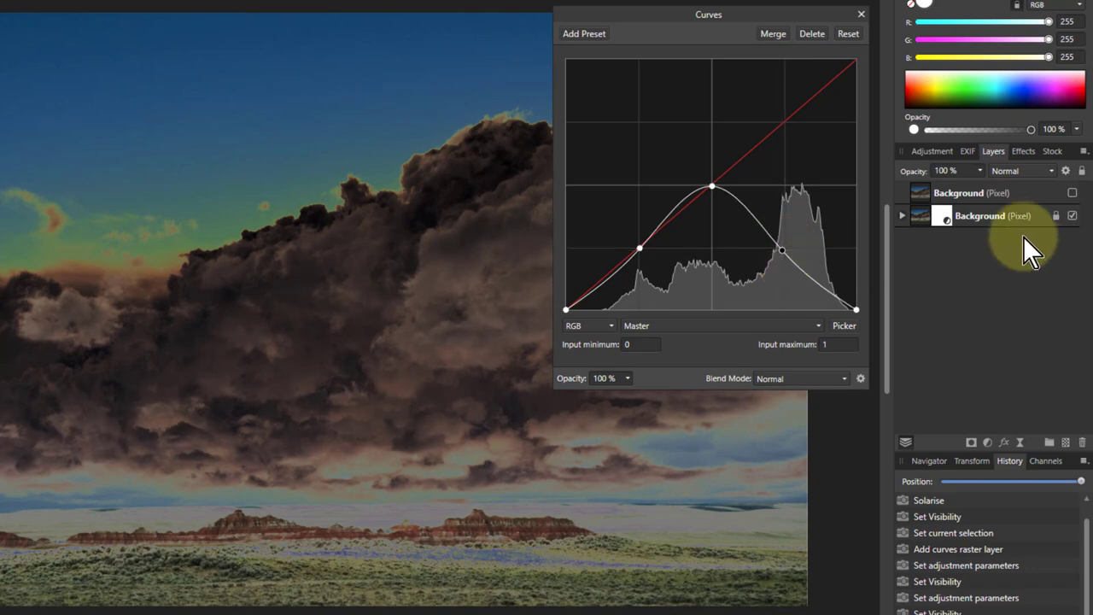
{"action": "left_click", "coordinate": [1073, 193]}
{"action": "left_click", "coordinate": [1073, 193]}
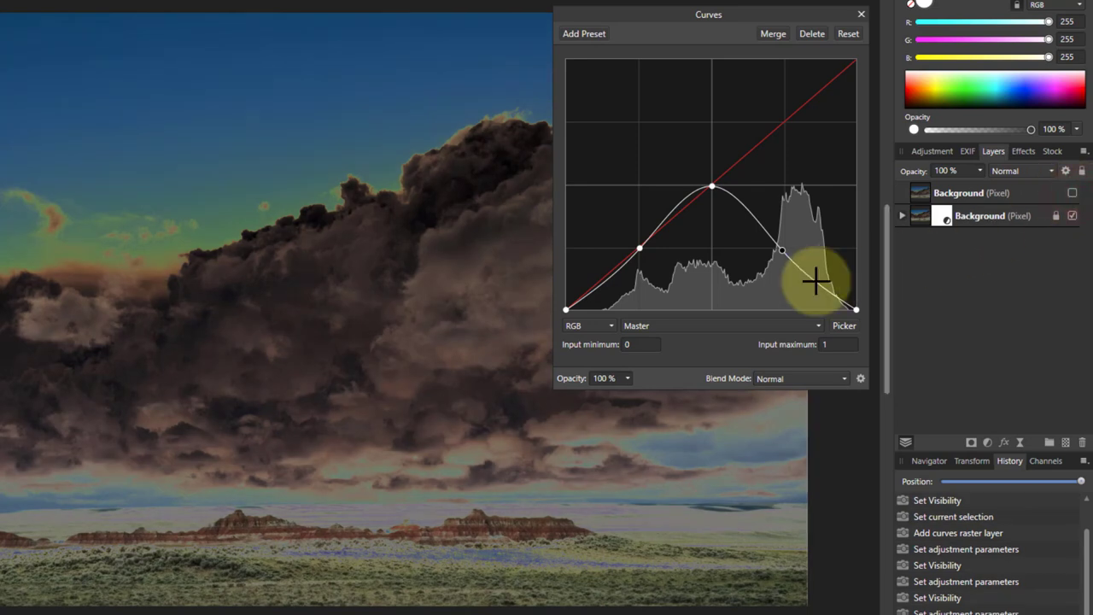
Add points near the top to form a sharp peak, then compare with the solarised layer
{"action": "mouse_move", "coordinate": [743, 223]}
{"action": "left_mouse_down"}
{"action": "mouse_move", "coordinate": [758, 234]}
{"action": "mouse_move", "coordinate": [738, 201]}
{"action": "mouse_move", "coordinate": [747, 220]}
{"action": "left_mouse_up"}
{"action": "left_click_drag", "start_coordinate": [689, 199], "coordinate": [675, 216]}
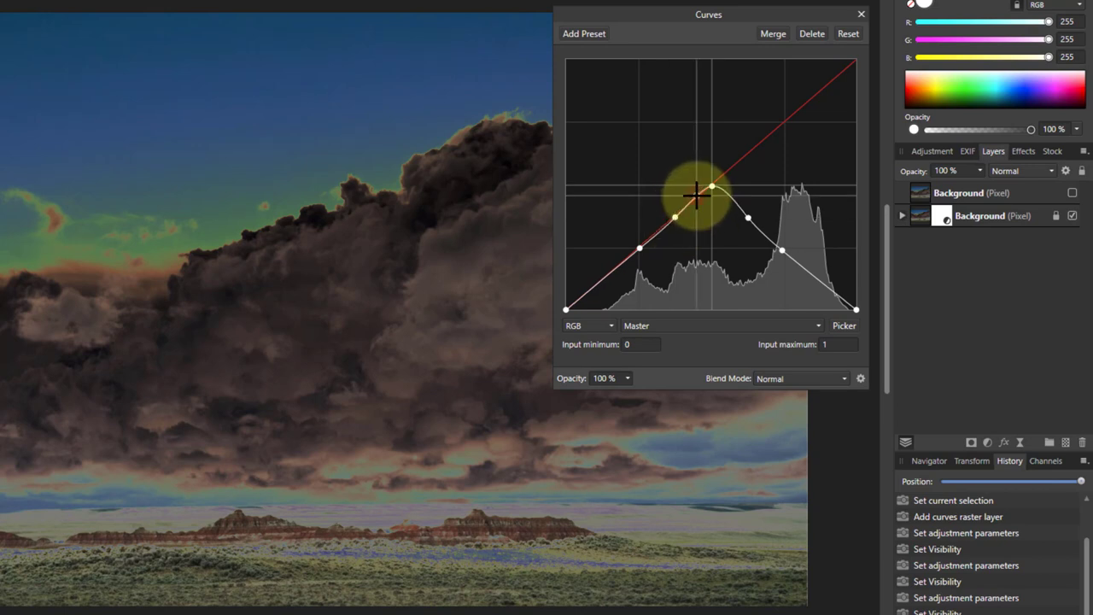
{"action": "left_click", "coordinate": [725, 197]}
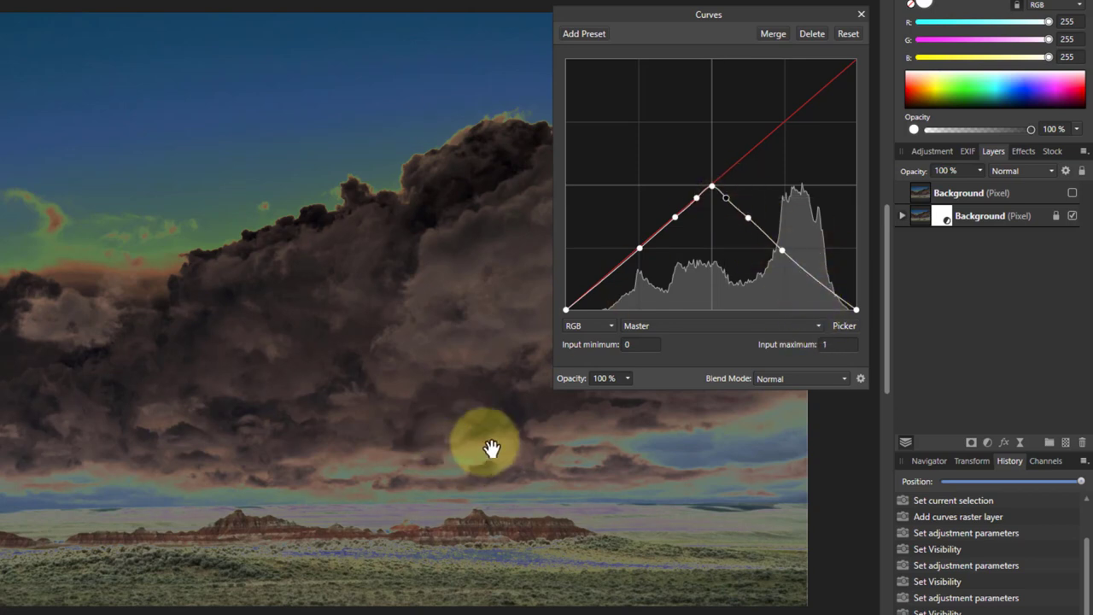
{"action": "left_click", "coordinate": [1073, 193]}
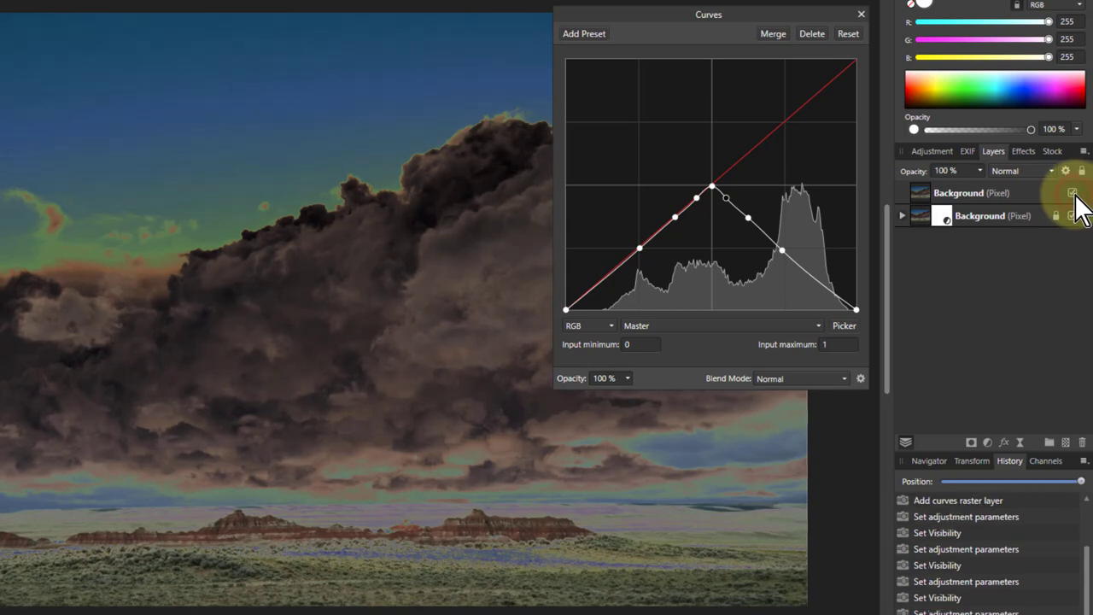
{"action": "left_click", "coordinate": [1072, 193]}
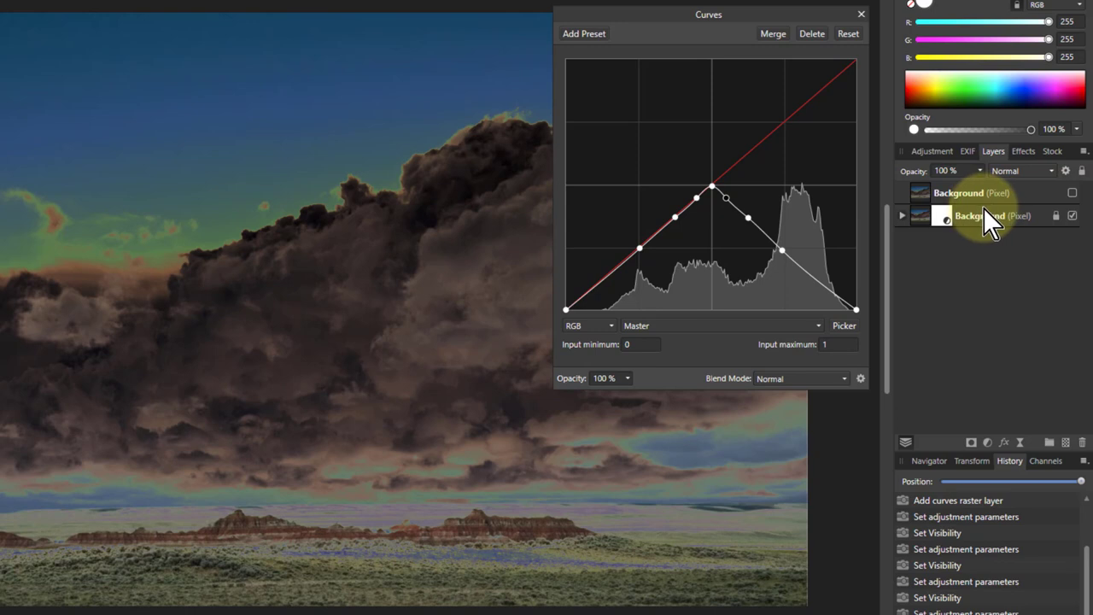
Duplicate the Curves-adjusted layer and delete the Curves adjustment from the bottom copy
{"action": "left_click", "coordinate": [921, 220]}
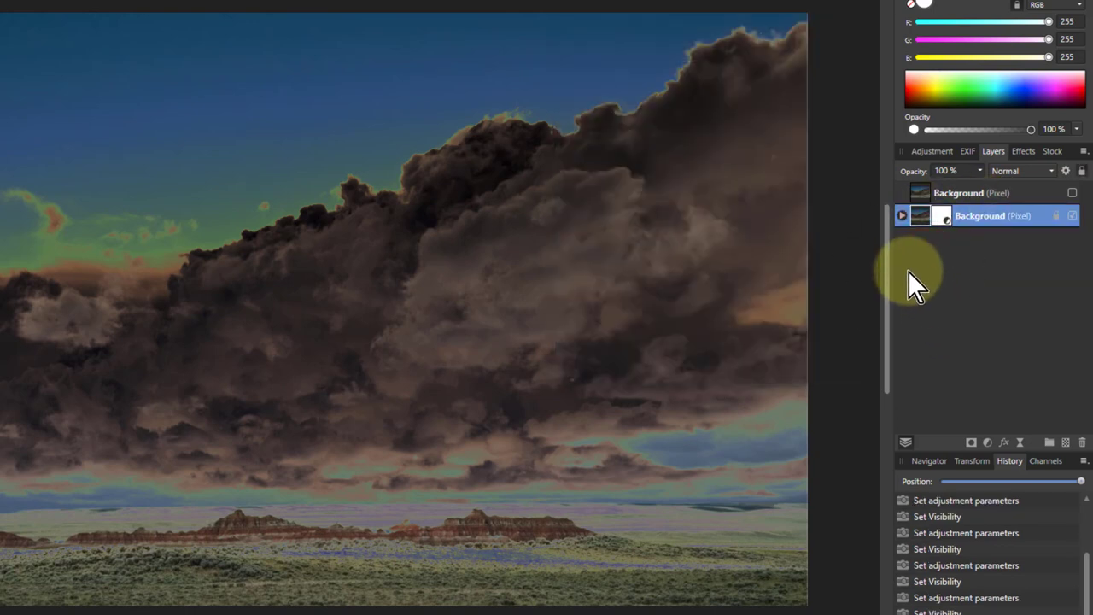
{"action": "key", "text": "ctrl+j"}
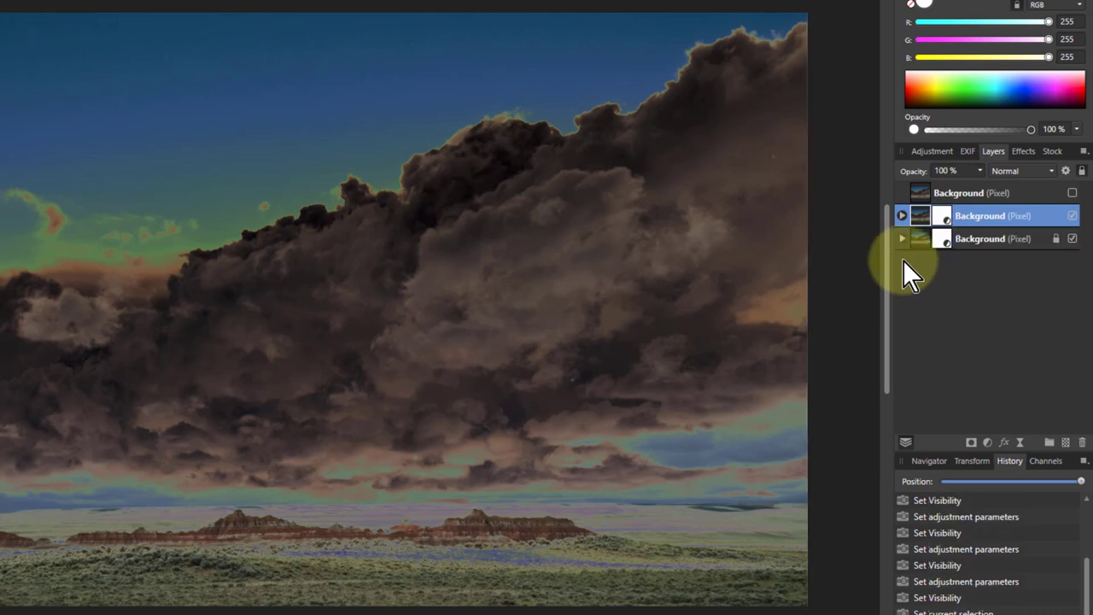
{"action": "left_click", "coordinate": [902, 238]}
{"action": "left_click", "coordinate": [941, 256]}
{"action": "key", "text": "Delete"}
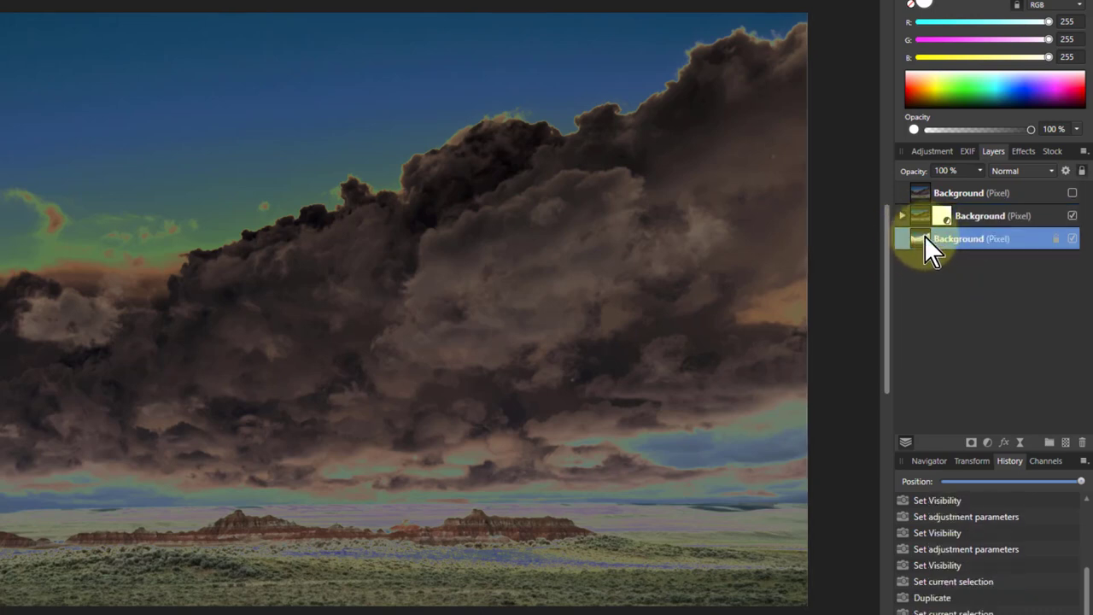
Set the middle Background layer with Curves to the Exclusion blend mode
{"action": "left_click", "coordinate": [914, 216]}
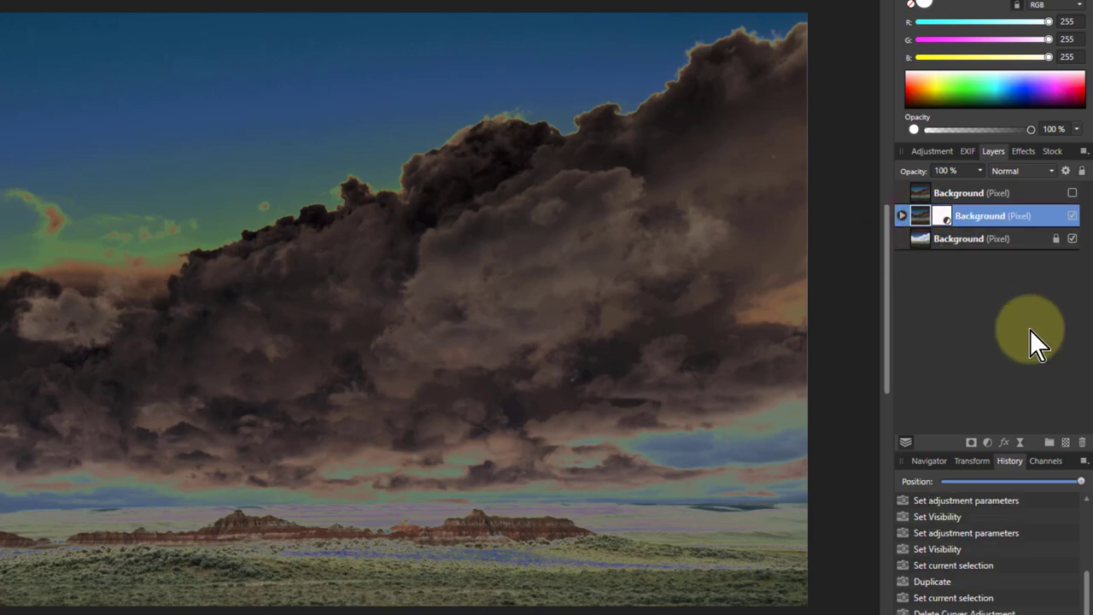
{"action": "double_click", "coordinate": [943, 218]}
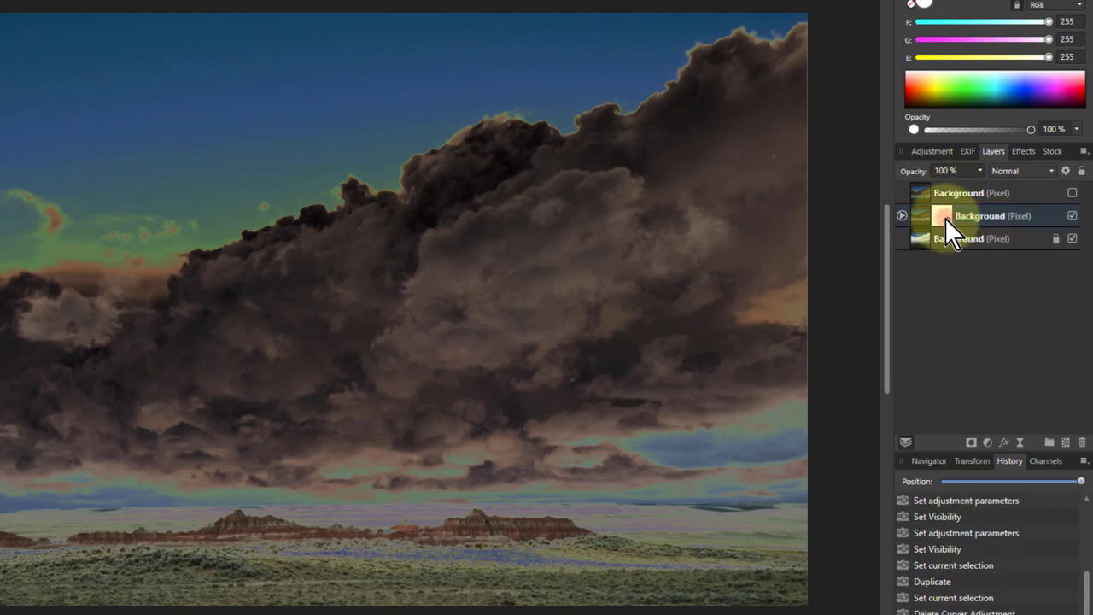
{"action": "left_click_drag", "start_coordinate": [763, 37], "coordinate": [700, 148]}
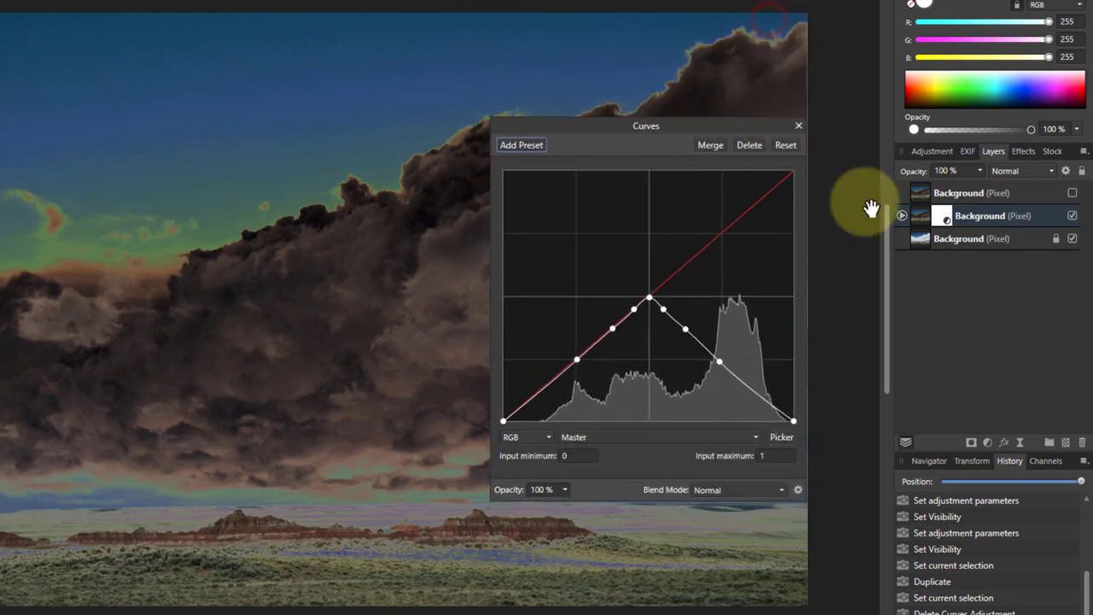
{"action": "left_click", "coordinate": [912, 215]}
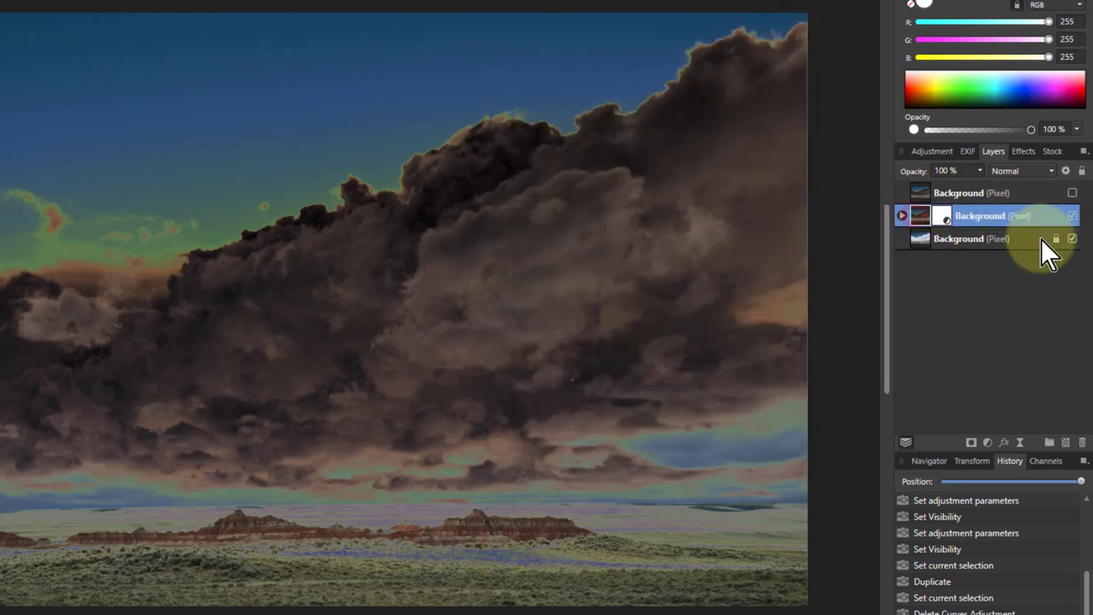
{"action": "left_click", "coordinate": [1020, 169]}
{"action": "scroll", "coordinate": [1019, 305], "scroll_direction": "down", "scroll_amount": 3}
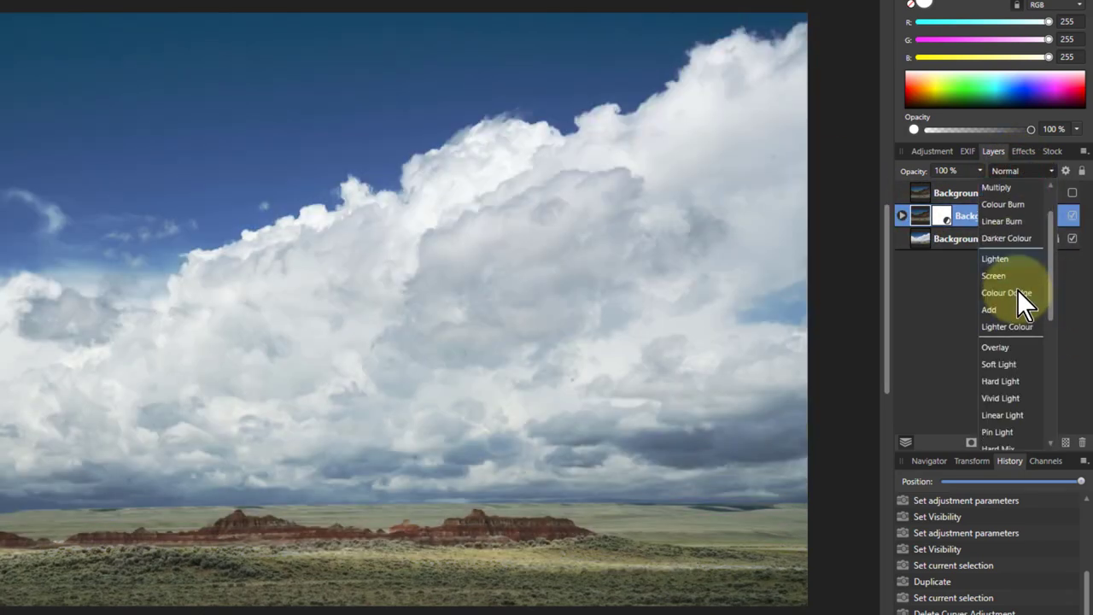
{"action": "scroll", "coordinate": [1016, 294], "scroll_direction": "down", "scroll_amount": 3}
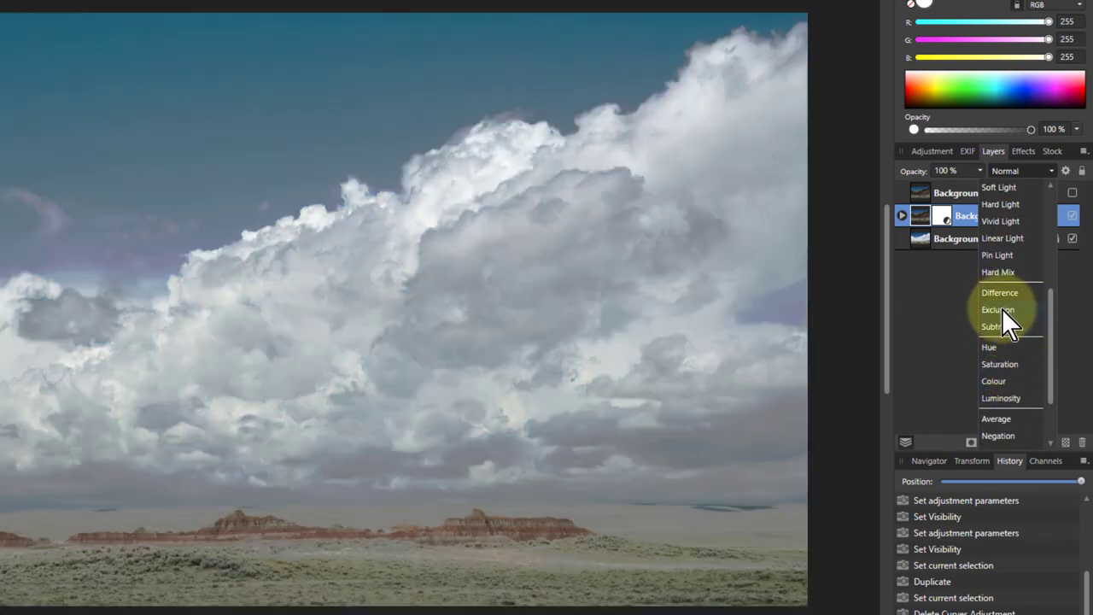
{"action": "left_click", "coordinate": [1001, 309]}
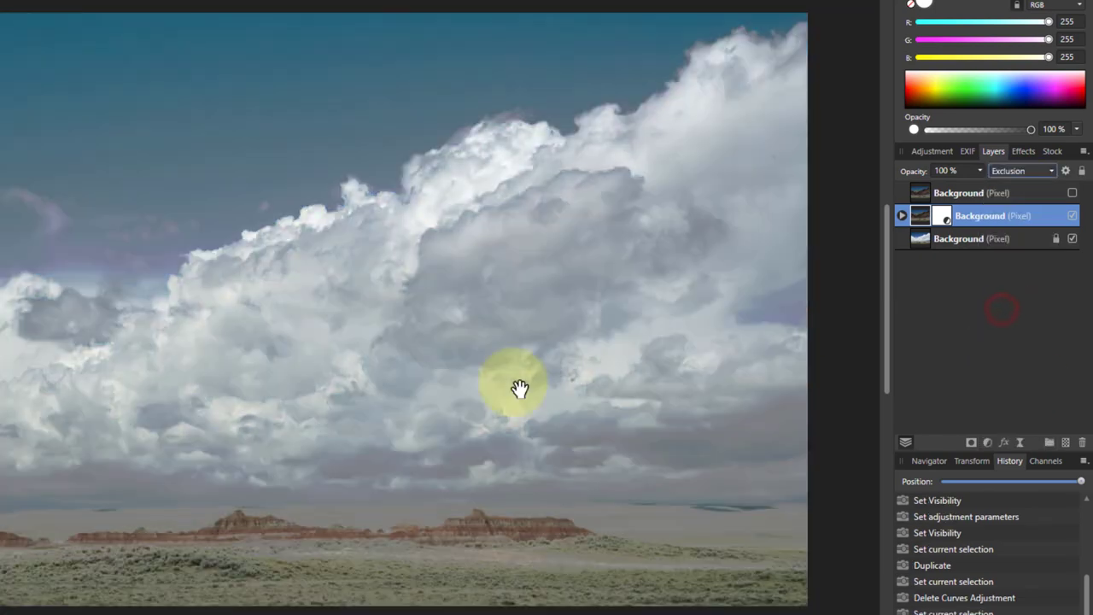
Reset the nested Curves, pull the white end down to black, and lift a midpoint into an arch
{"action": "double_click", "coordinate": [943, 219]}
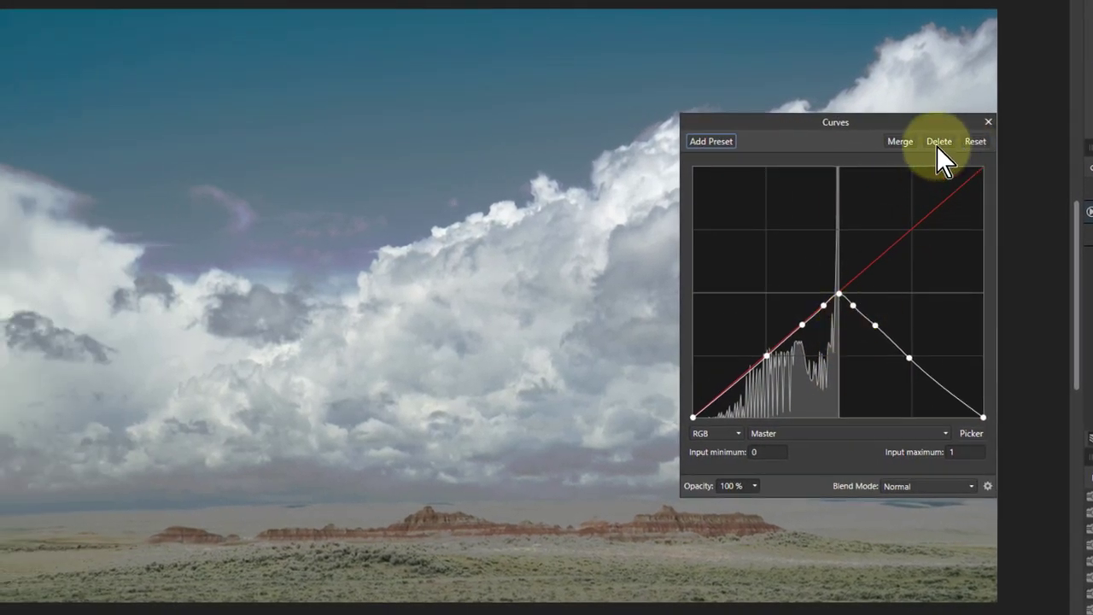
{"action": "left_click", "coordinate": [975, 142]}
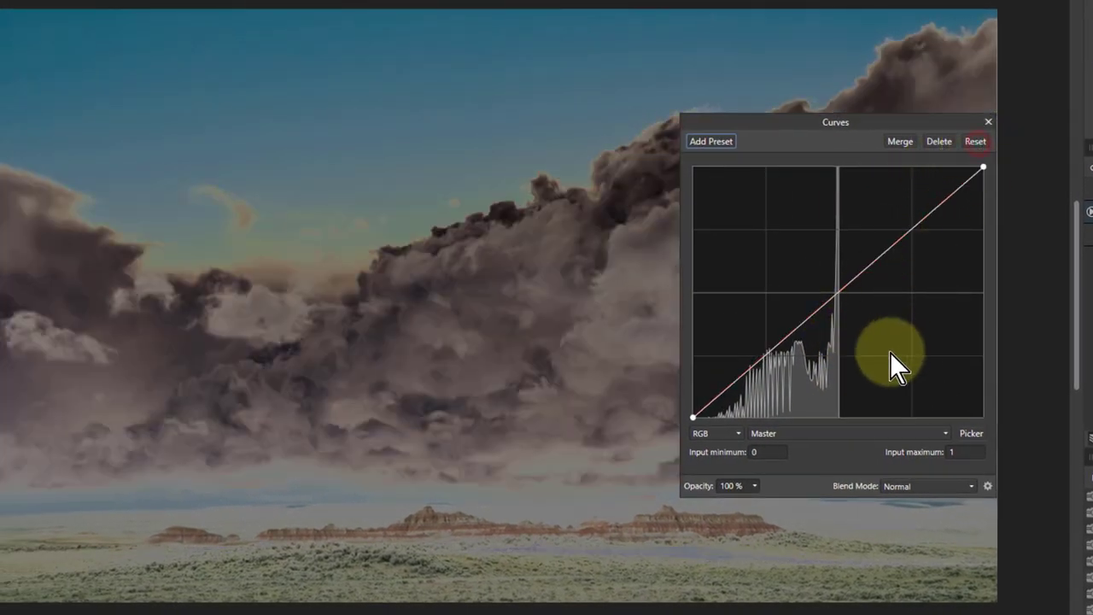
{"action": "left_click_drag", "start_coordinate": [984, 167], "coordinate": [1042, 439]}
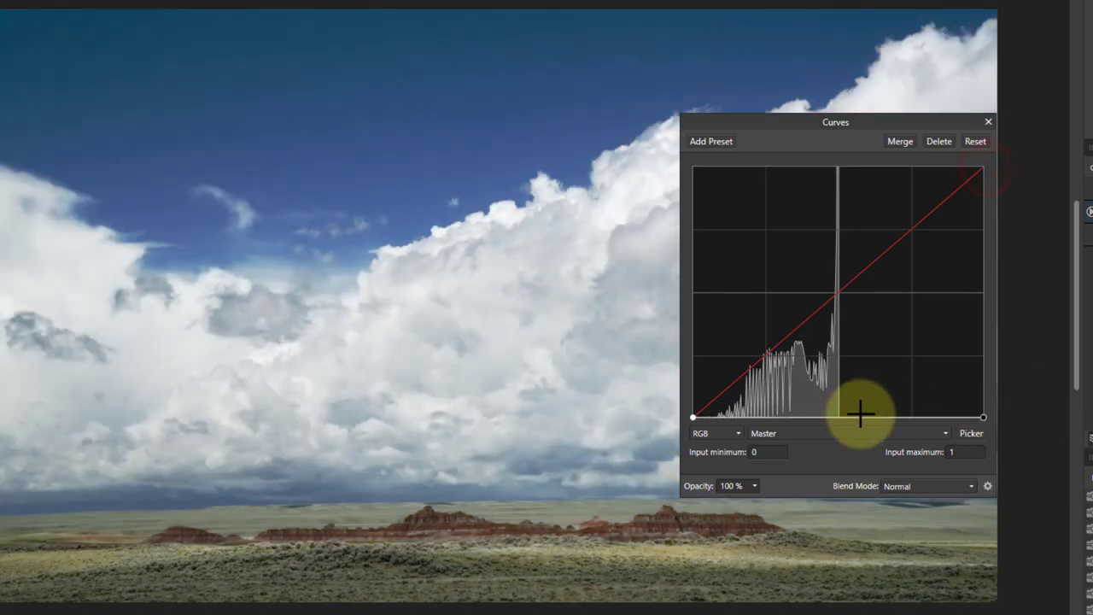
{"action": "left_click_drag", "start_coordinate": [837, 420], "coordinate": [839, 394]}
{"action": "left_click_drag", "start_coordinate": [839, 338], "coordinate": [839, 294]}
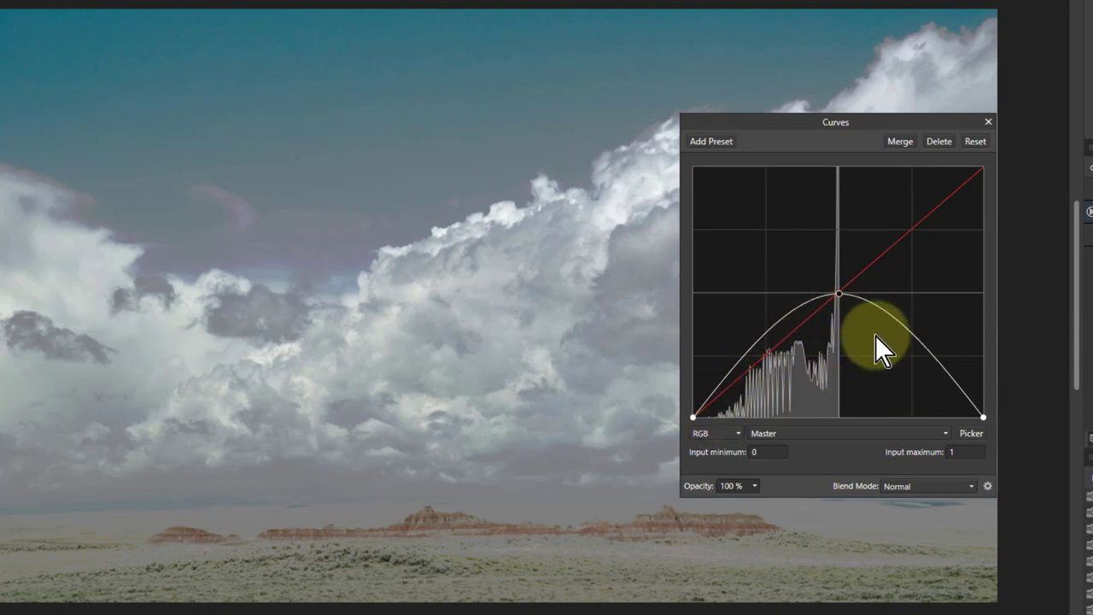
Raise the arch's centre to full height and add slope points to form a bell curve
{"action": "left_click_drag", "start_coordinate": [839, 294], "coordinate": [840, 164]}
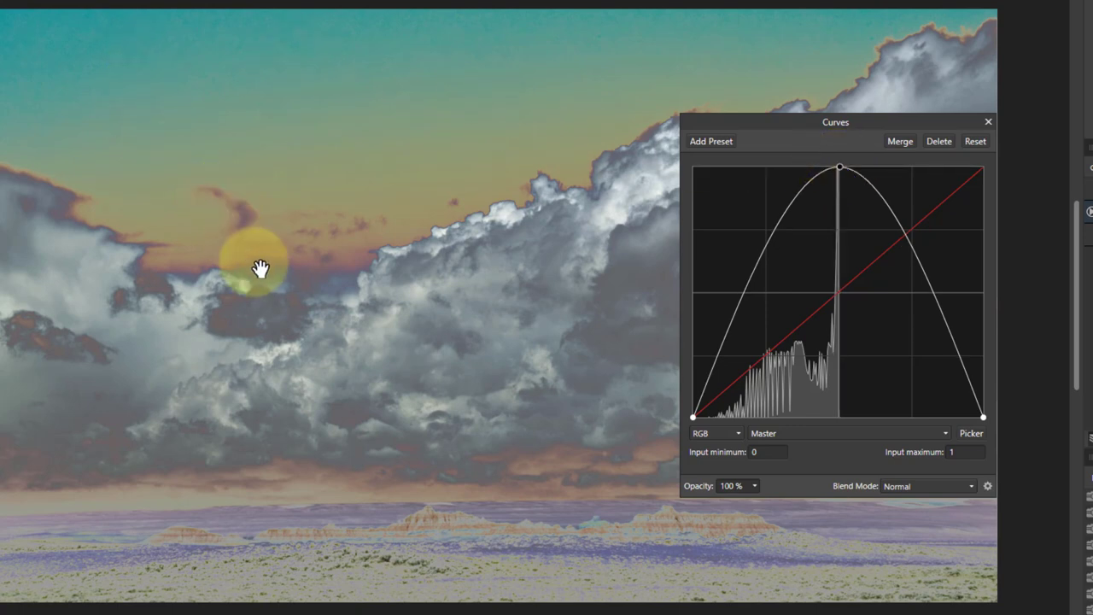
{"action": "left_click_drag", "start_coordinate": [726, 337], "coordinate": [765, 354]}
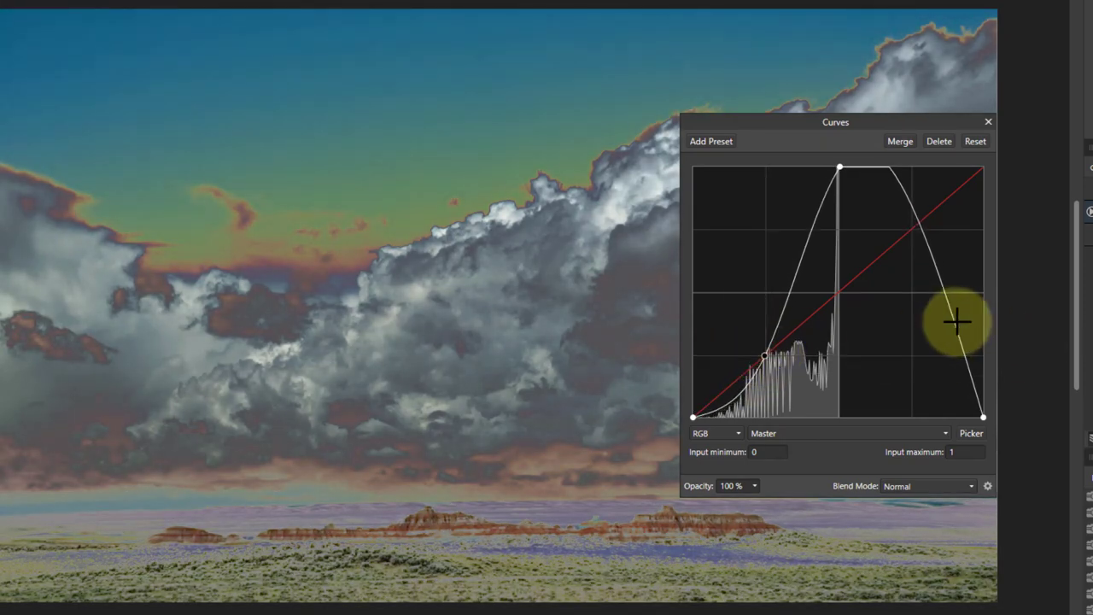
{"action": "left_click_drag", "start_coordinate": [957, 320], "coordinate": [912, 357]}
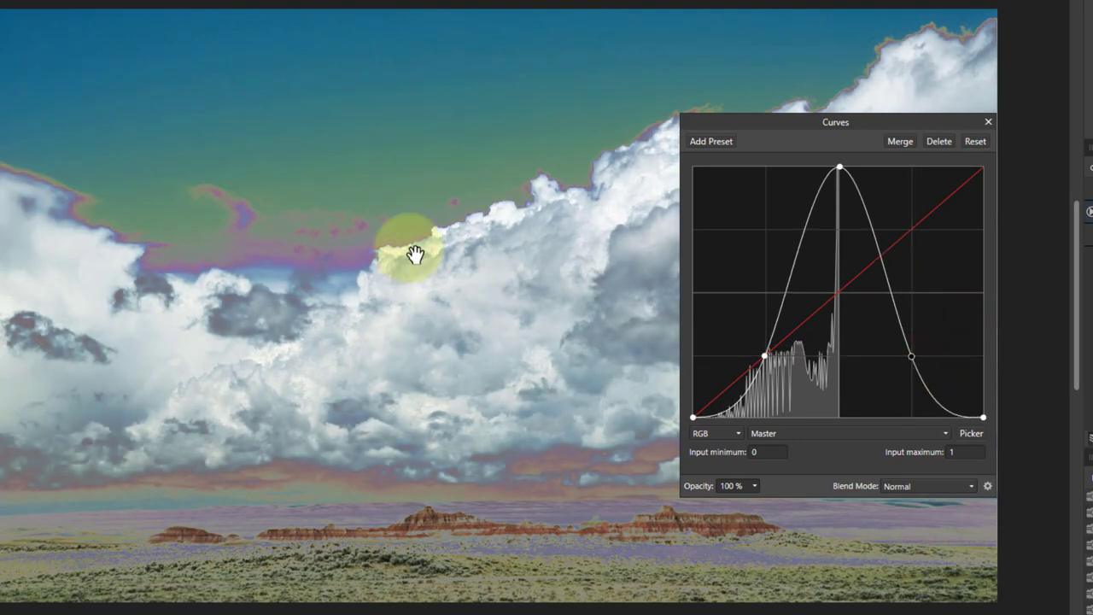
{"action": "left_click_drag", "start_coordinate": [779, 124], "coordinate": [1031, 185]}
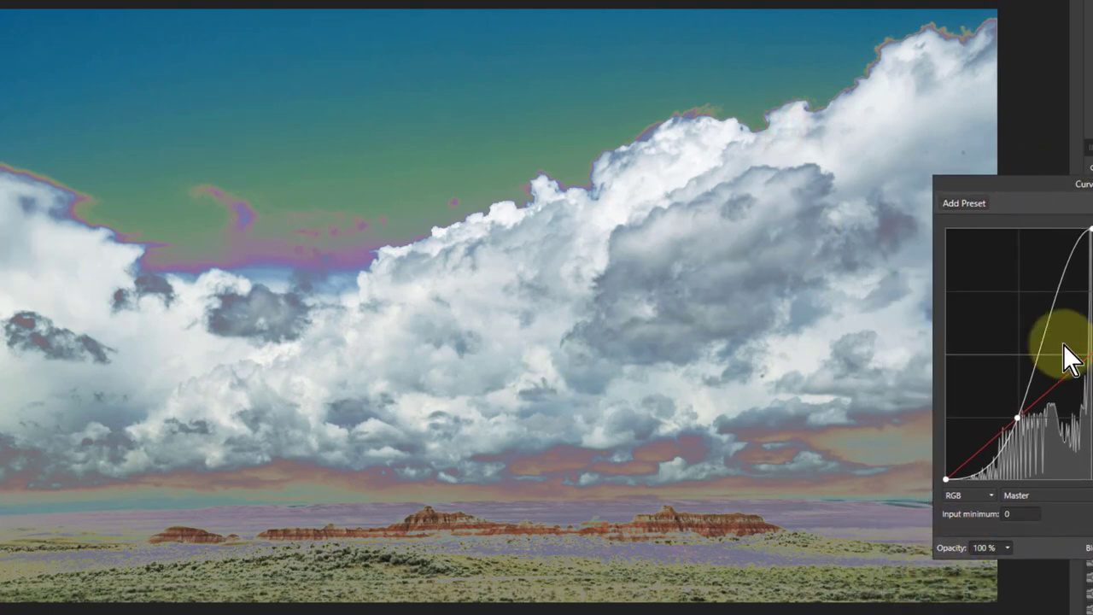
{"action": "left_click_drag", "start_coordinate": [1058, 184], "coordinate": [1069, 212]}
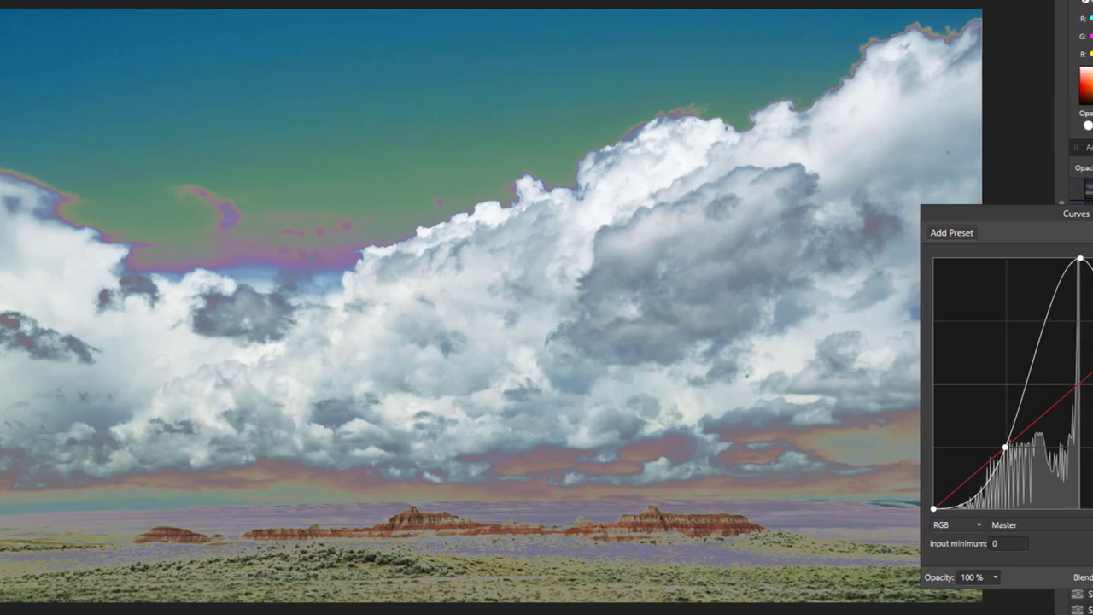
Lower the Exclusion layer's opacity, then raise it back up to compare strength
{"action": "left_click", "coordinate": [1014, 167]}
{"action": "left_click_drag", "start_coordinate": [975, 182], "coordinate": [943, 186]}
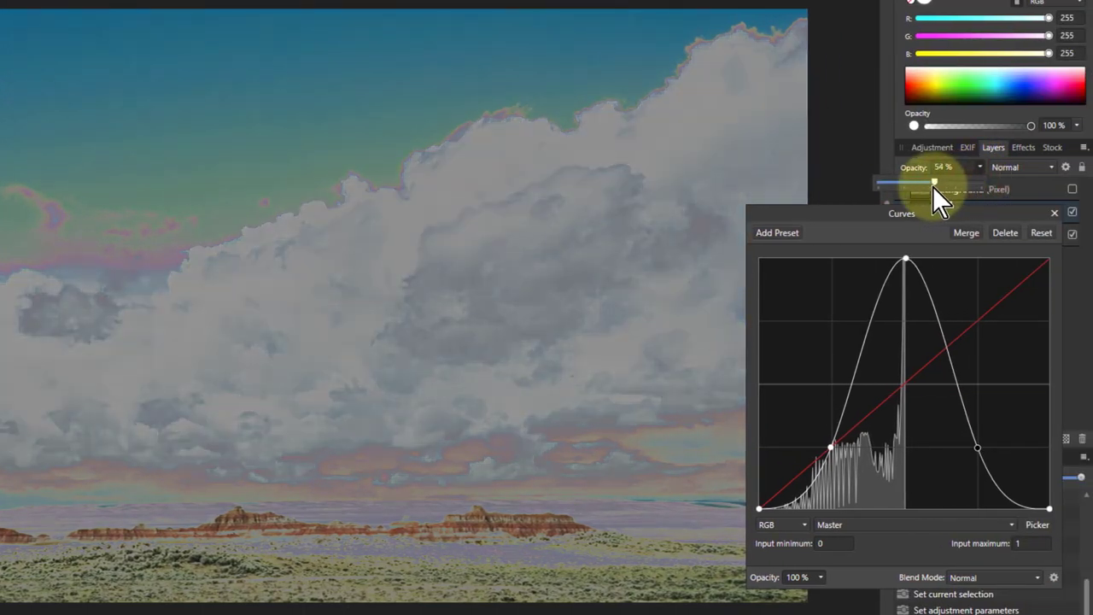
{"action": "left_click_drag", "start_coordinate": [932, 186], "coordinate": [998, 186]}
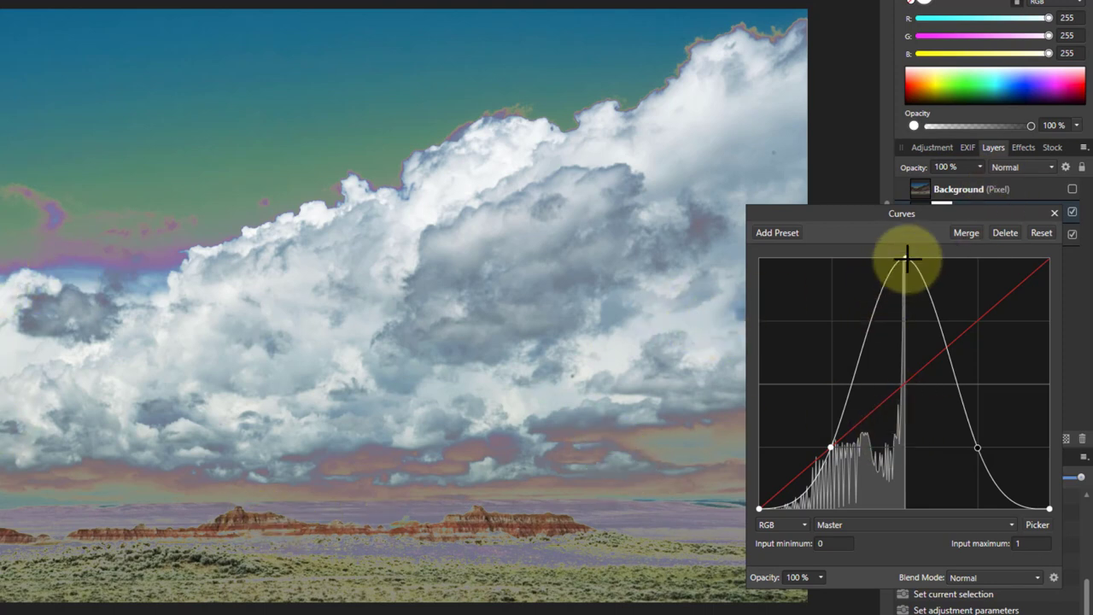
Lower the curve's peak, try a lower opacity, then lift the peak to about three-quarter height
{"action": "left_click_drag", "start_coordinate": [906, 258], "coordinate": [904, 511]}
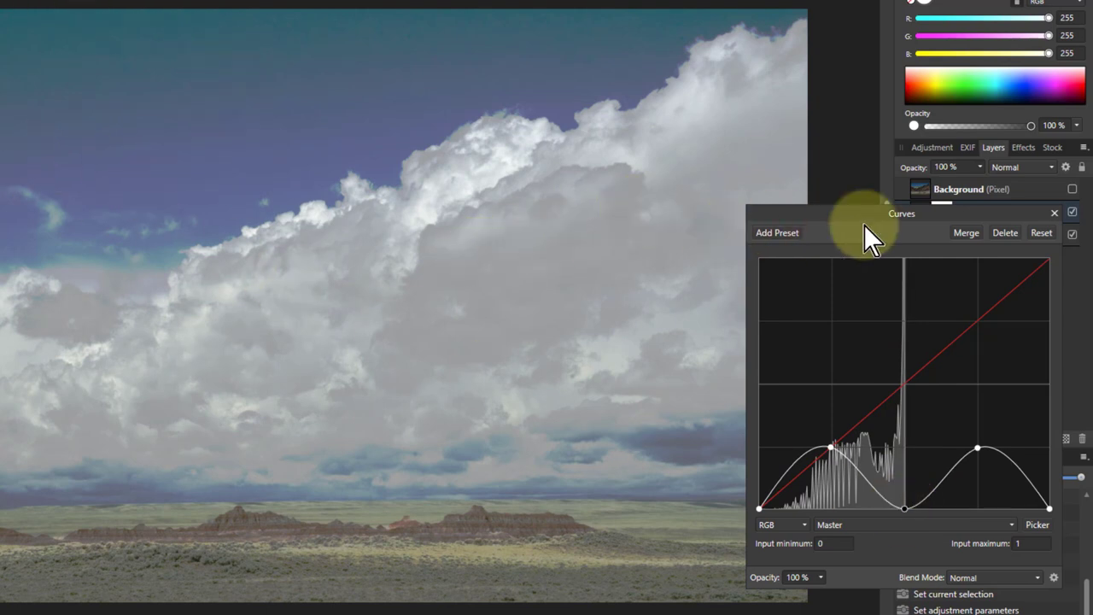
{"action": "left_click_drag", "start_coordinate": [980, 169], "coordinate": [1017, 196]}
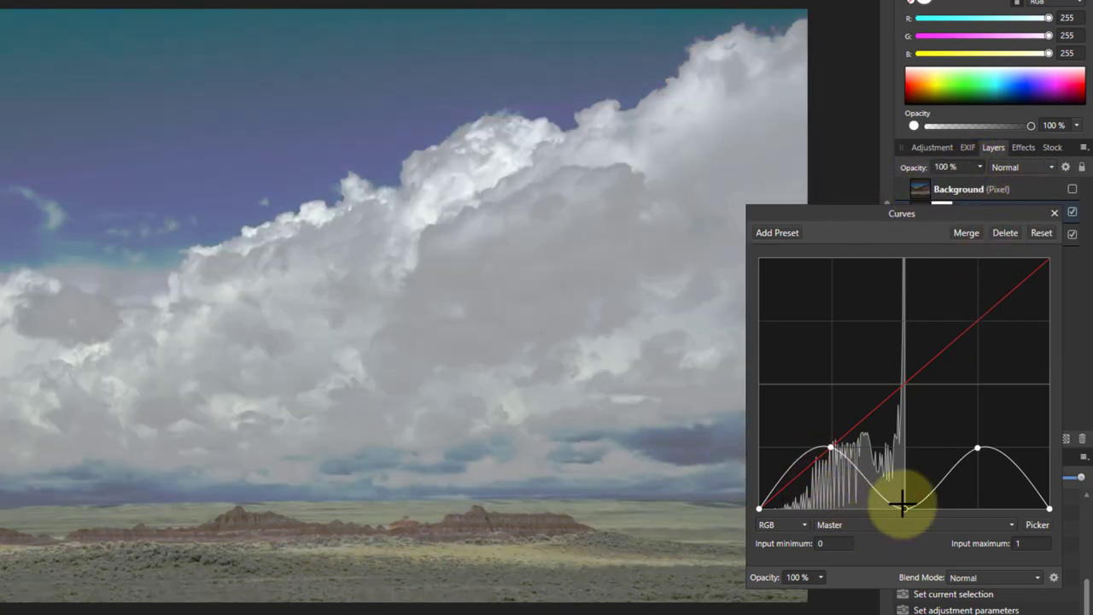
{"action": "left_click_drag", "start_coordinate": [902, 505], "coordinate": [902, 378]}
{"action": "left_click_drag", "start_coordinate": [903, 330], "coordinate": [673, 242]}
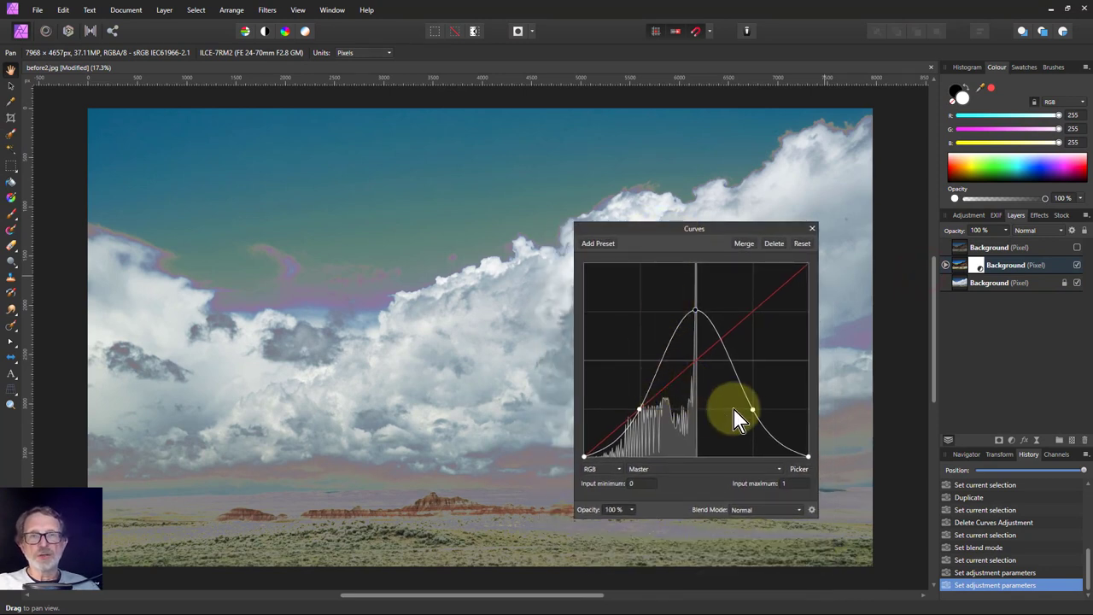